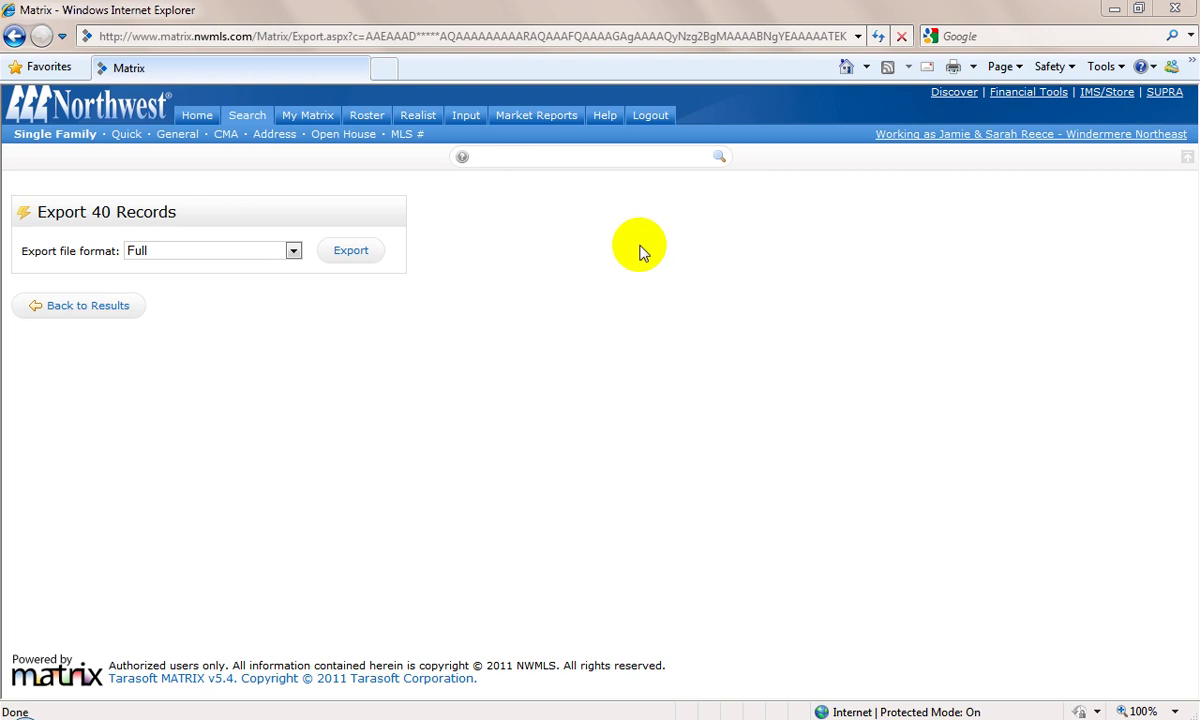
# Step: Go back to the client's cart results, show 50 listings per page, and check every listing on the page
pyautogui.click(13, 38)
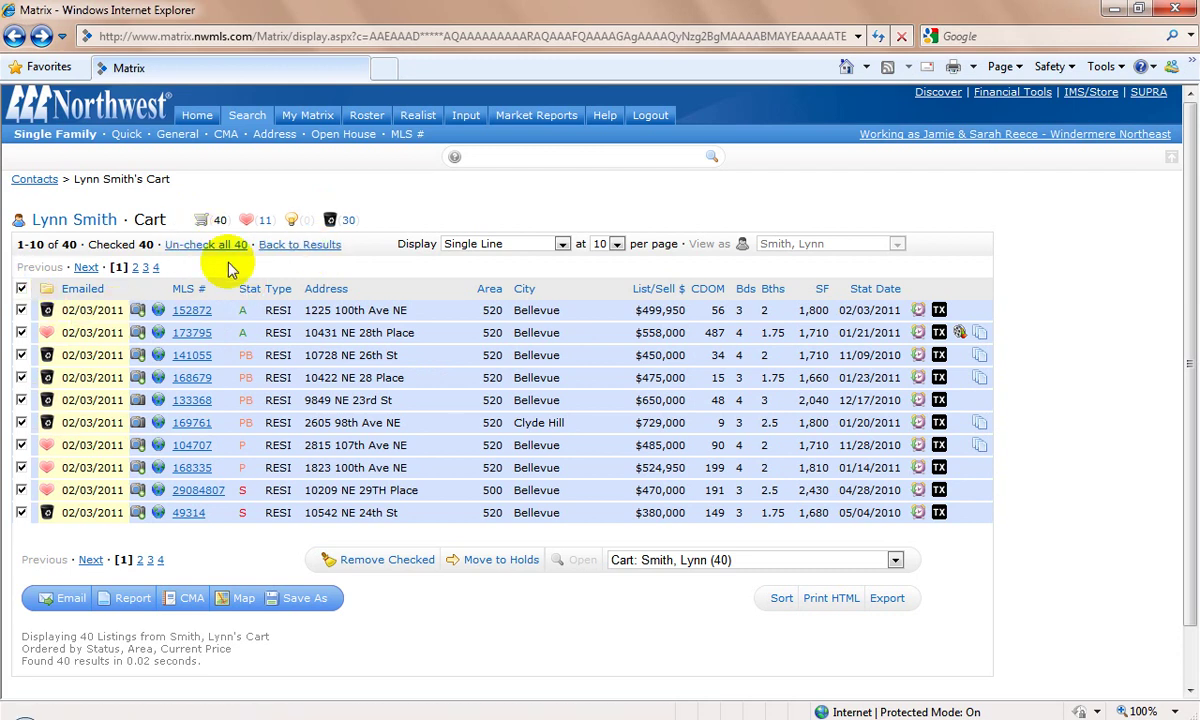
pyautogui.click(616, 244)
pyautogui.click(607, 284)
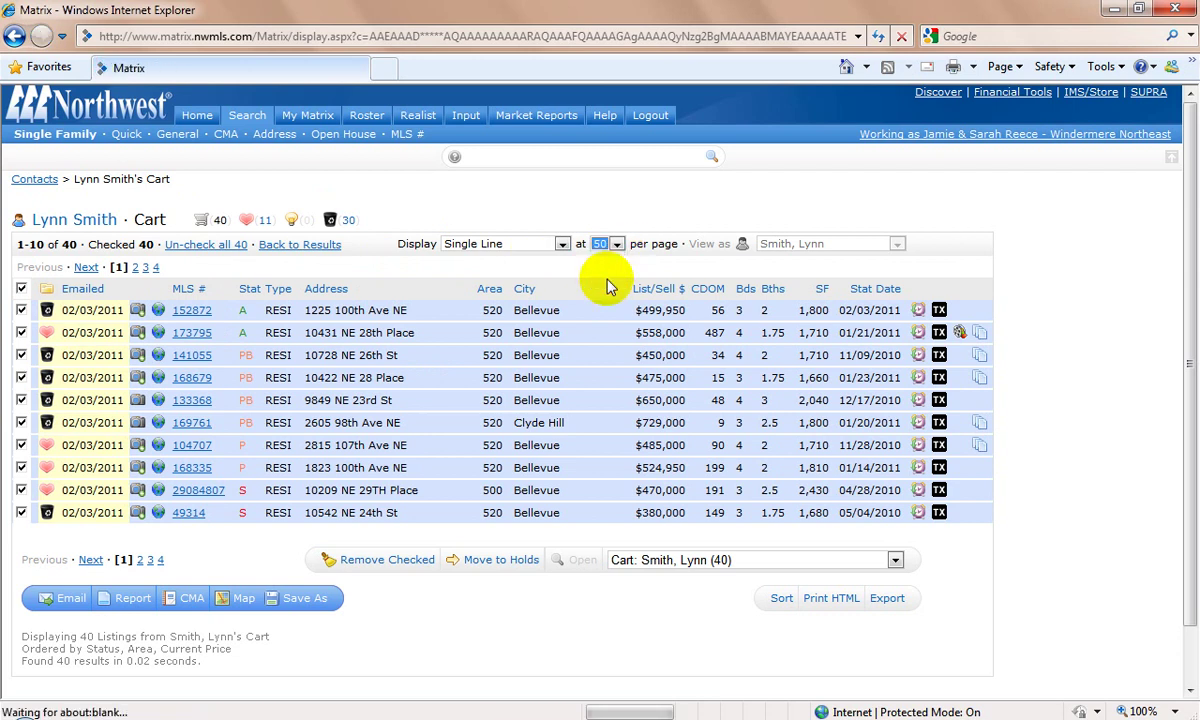
pyautogui.click(21, 289)
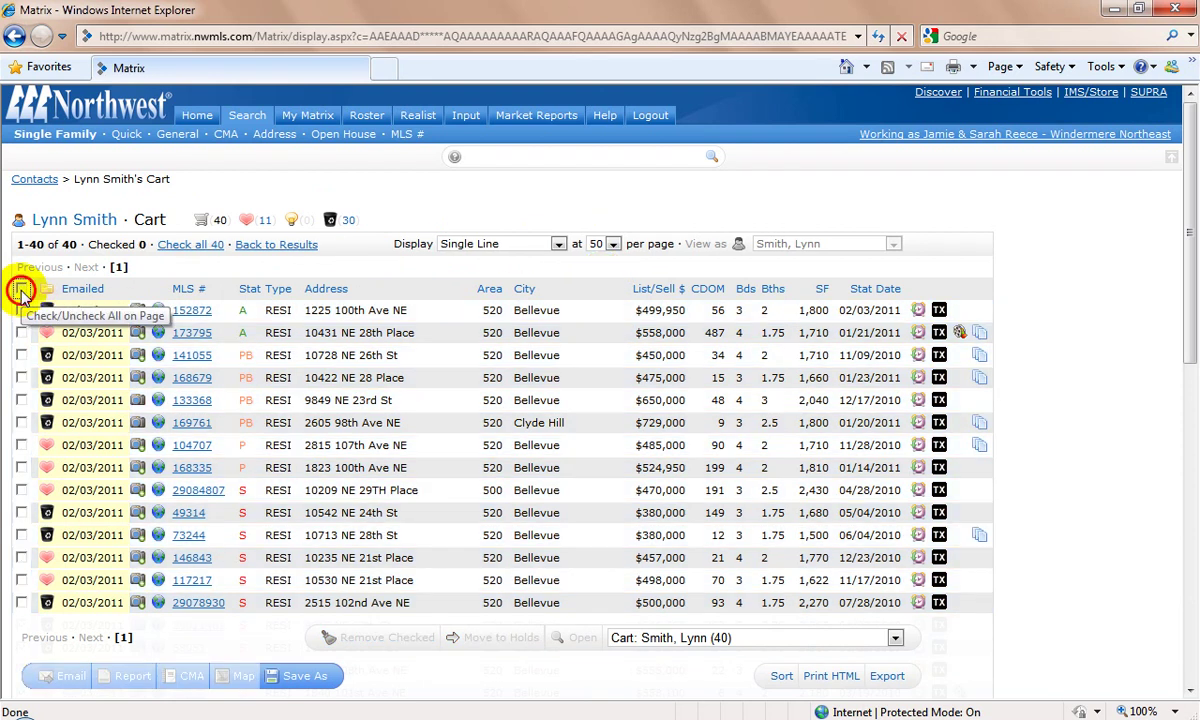
pyautogui.click(21, 289)
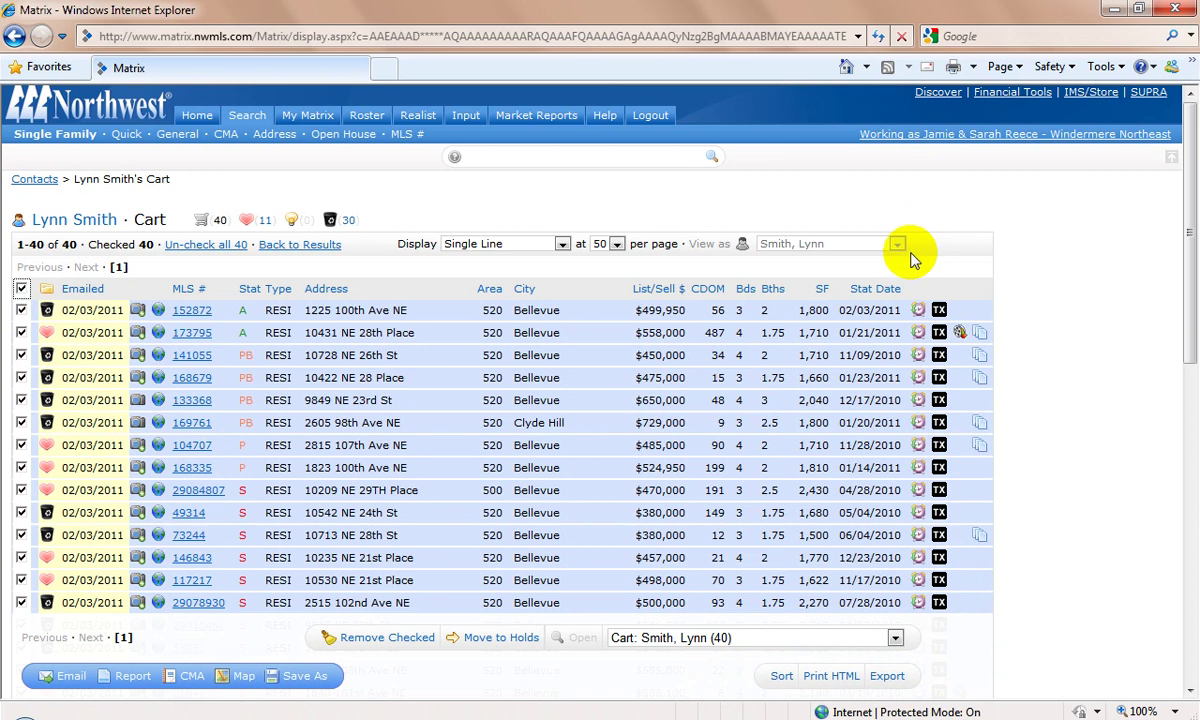
# Step: Export the checked listings using the Full file format
pyautogui.click(884, 683)
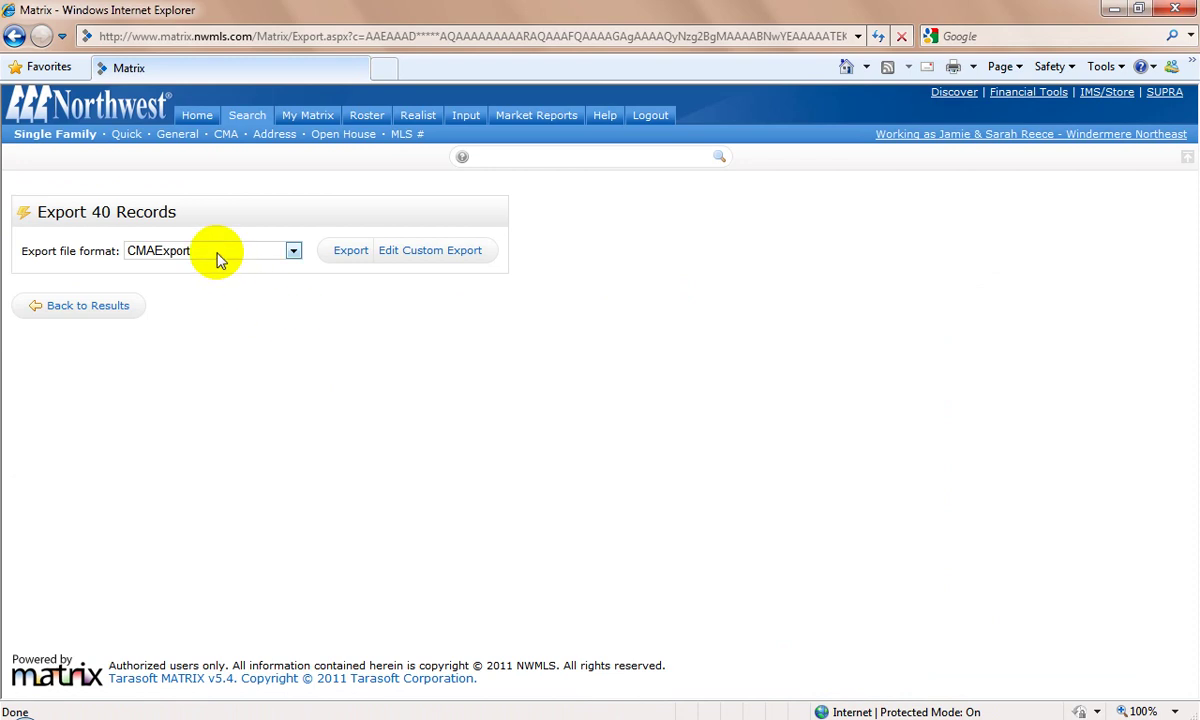
pyautogui.click(220, 255)
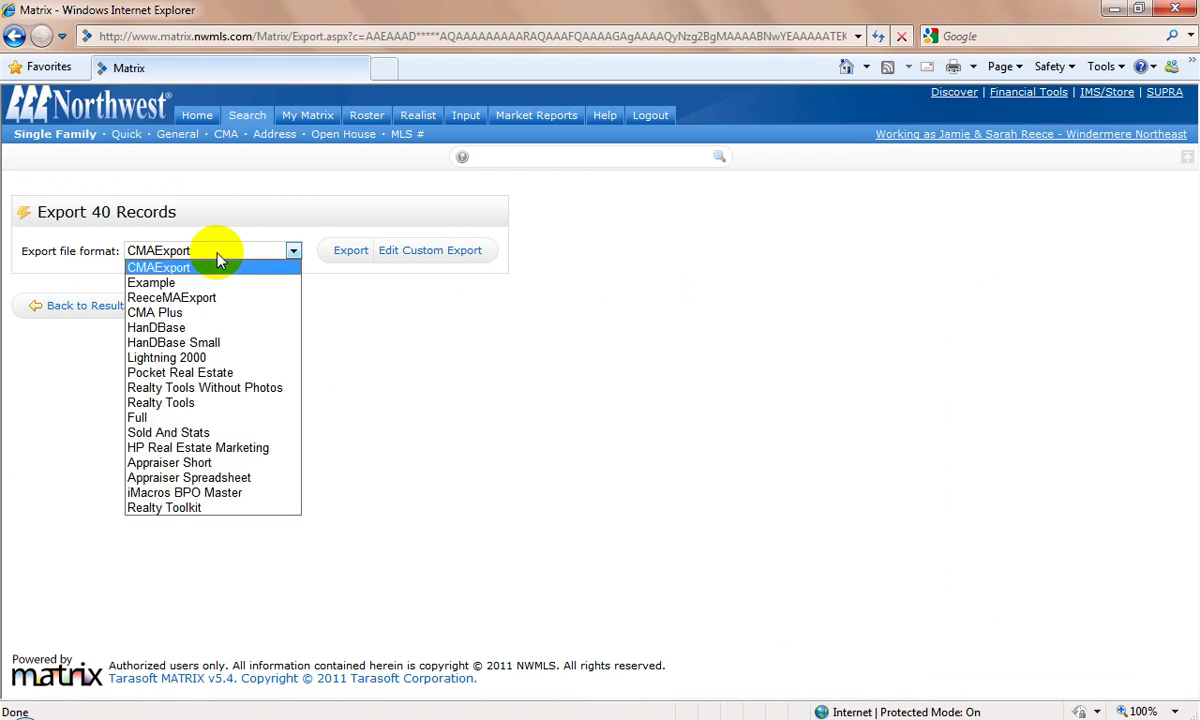
pyautogui.click(166, 418)
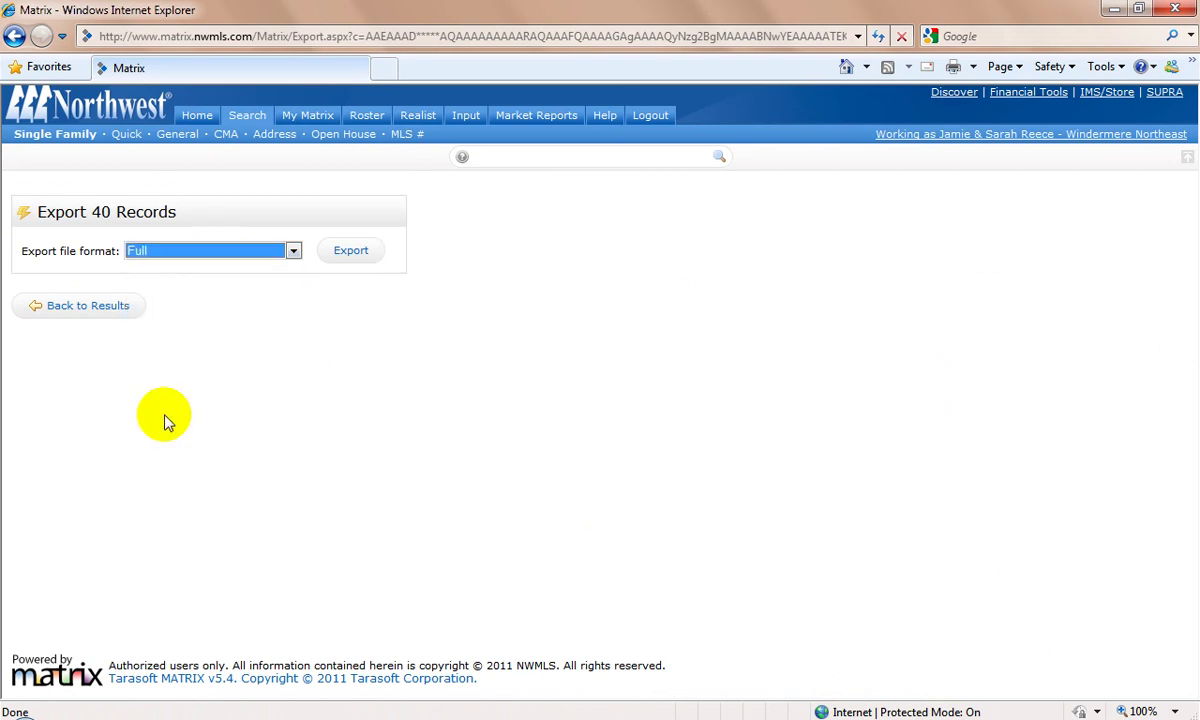
pyautogui.click(350, 255)
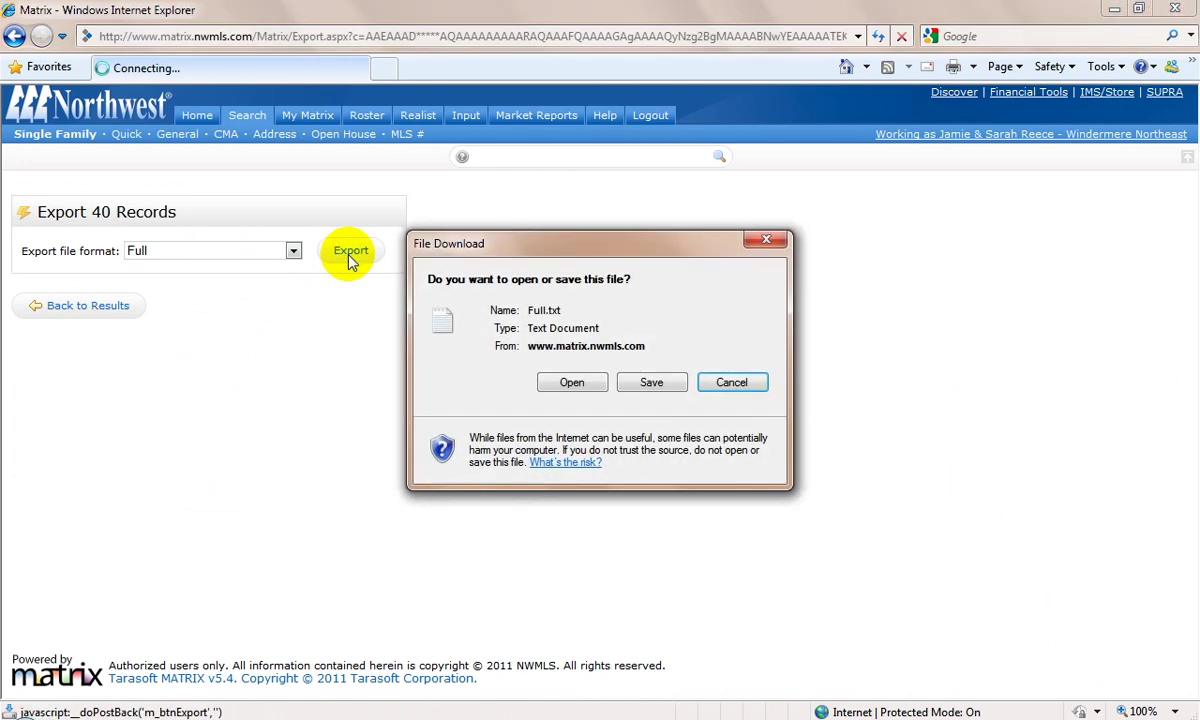
# Step: Save the export as Full.txt in the client's folder under Clients on drive H, replacing the existing file, and dismiss the download window
pyautogui.click(660, 385)
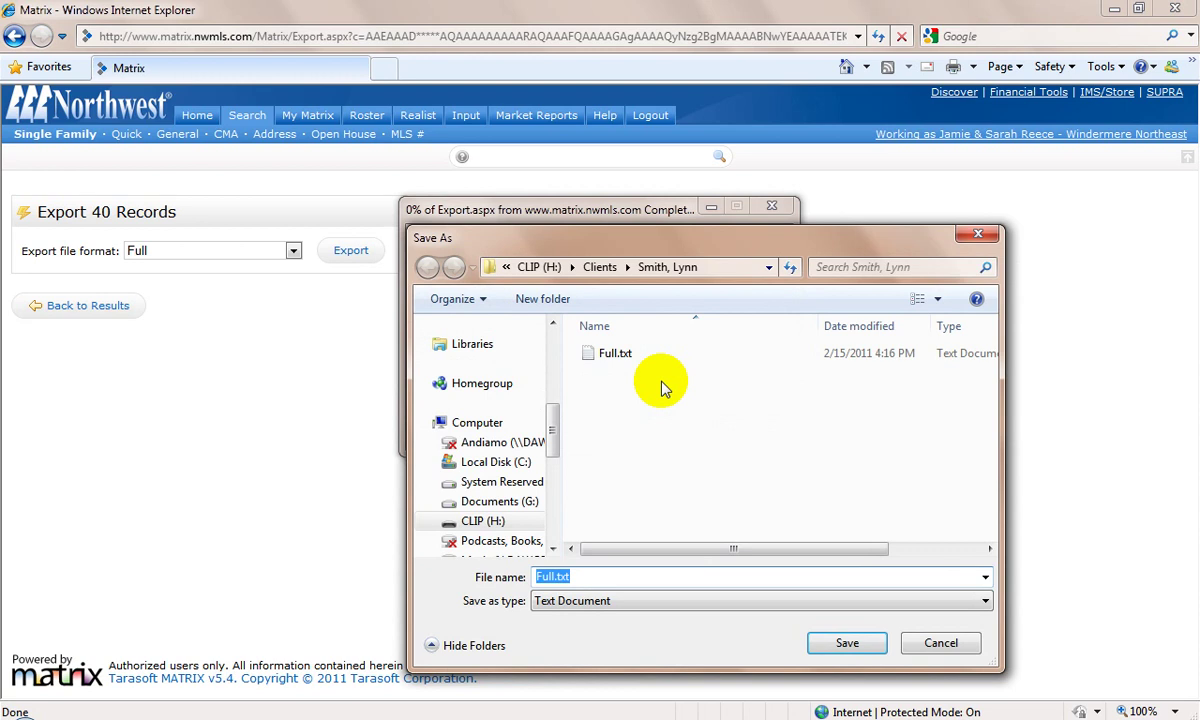
pyautogui.click(601, 267)
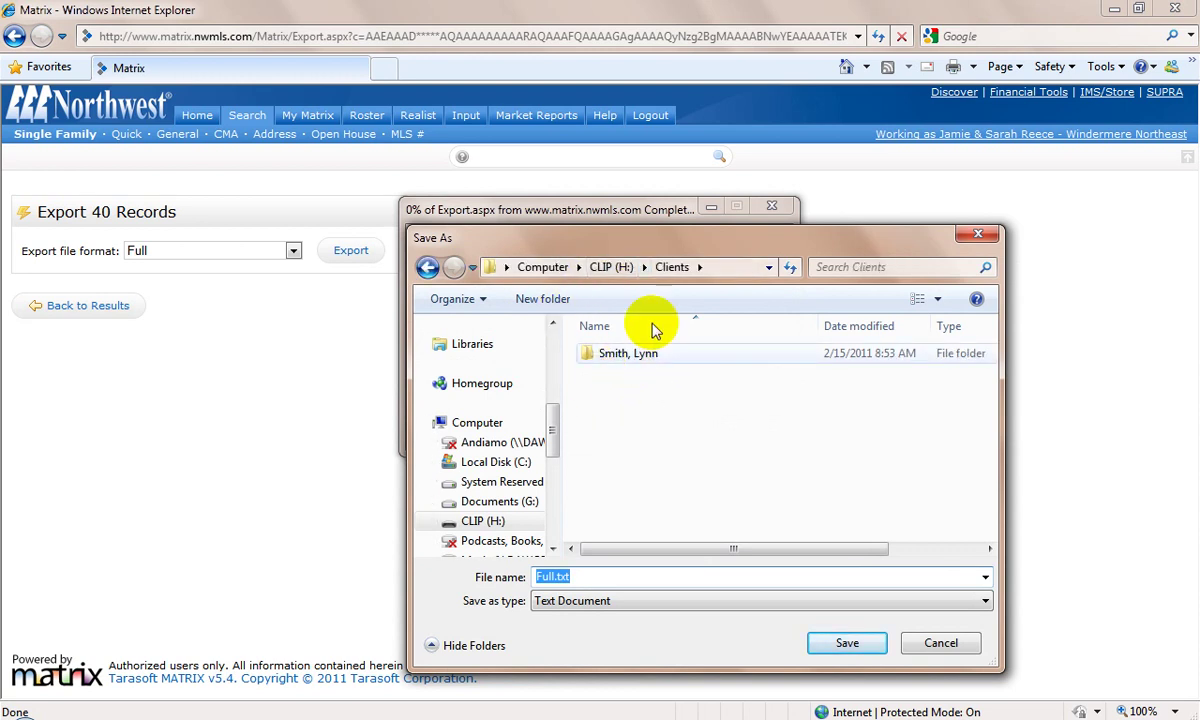
pyautogui.doubleClick(612, 355)
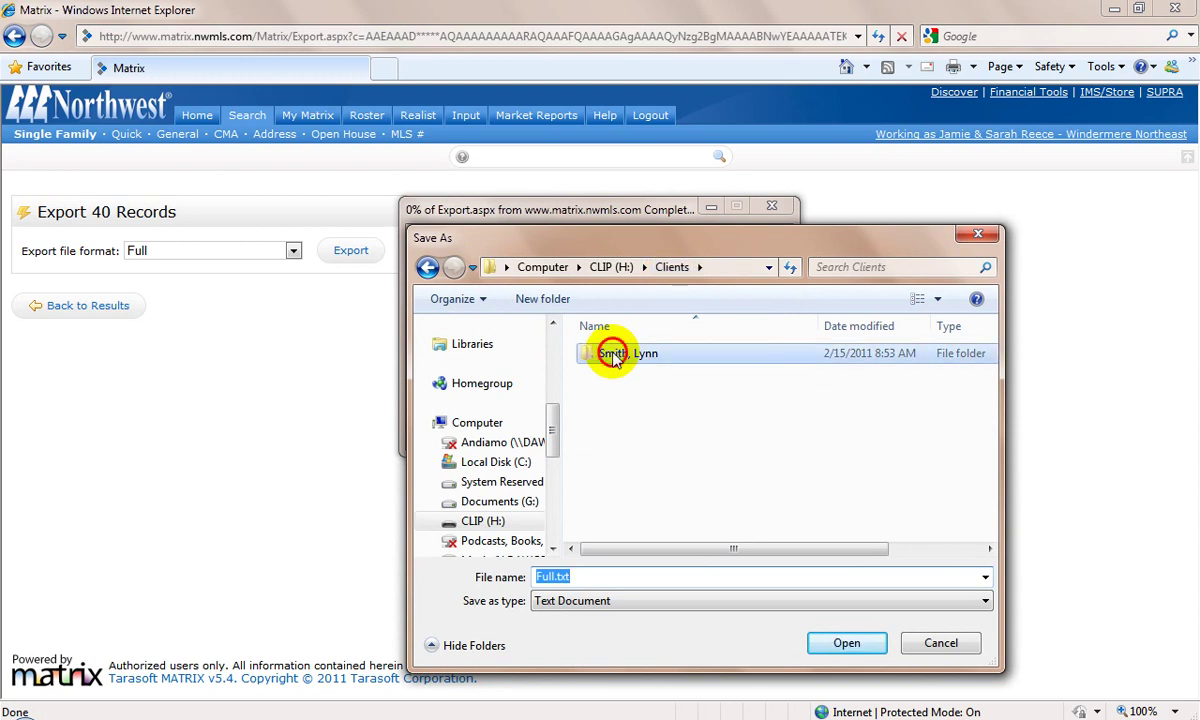
pyautogui.click(614, 357)
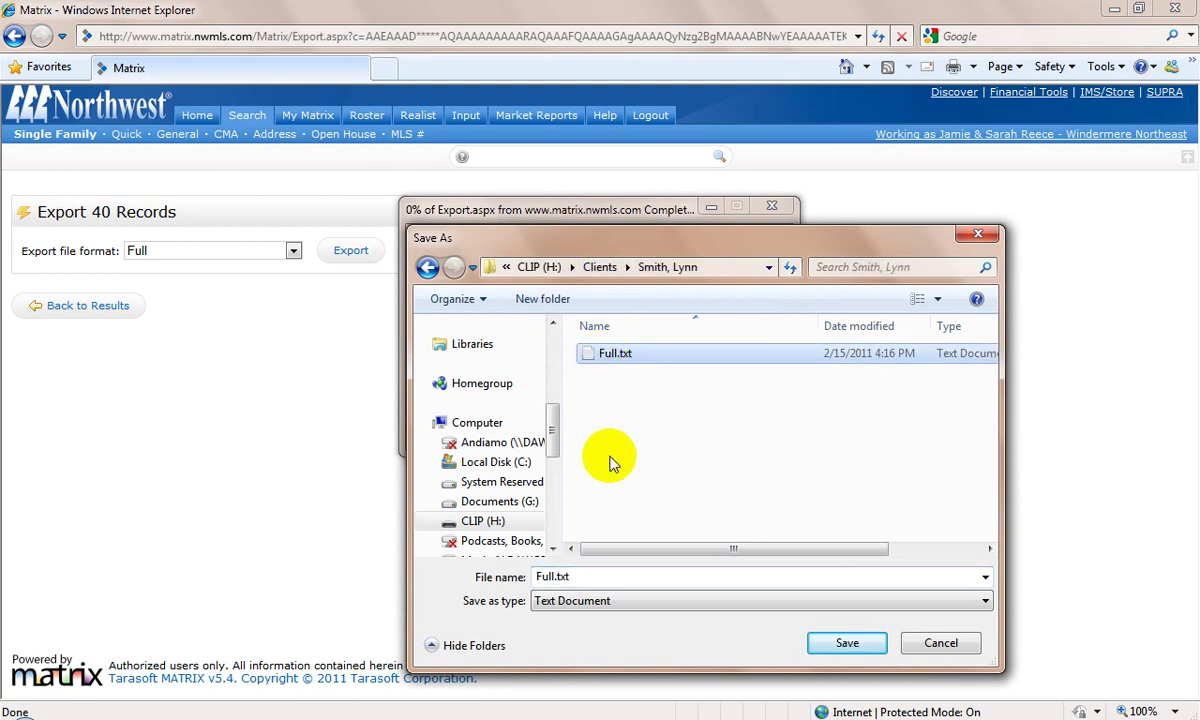
pyautogui.click(601, 578)
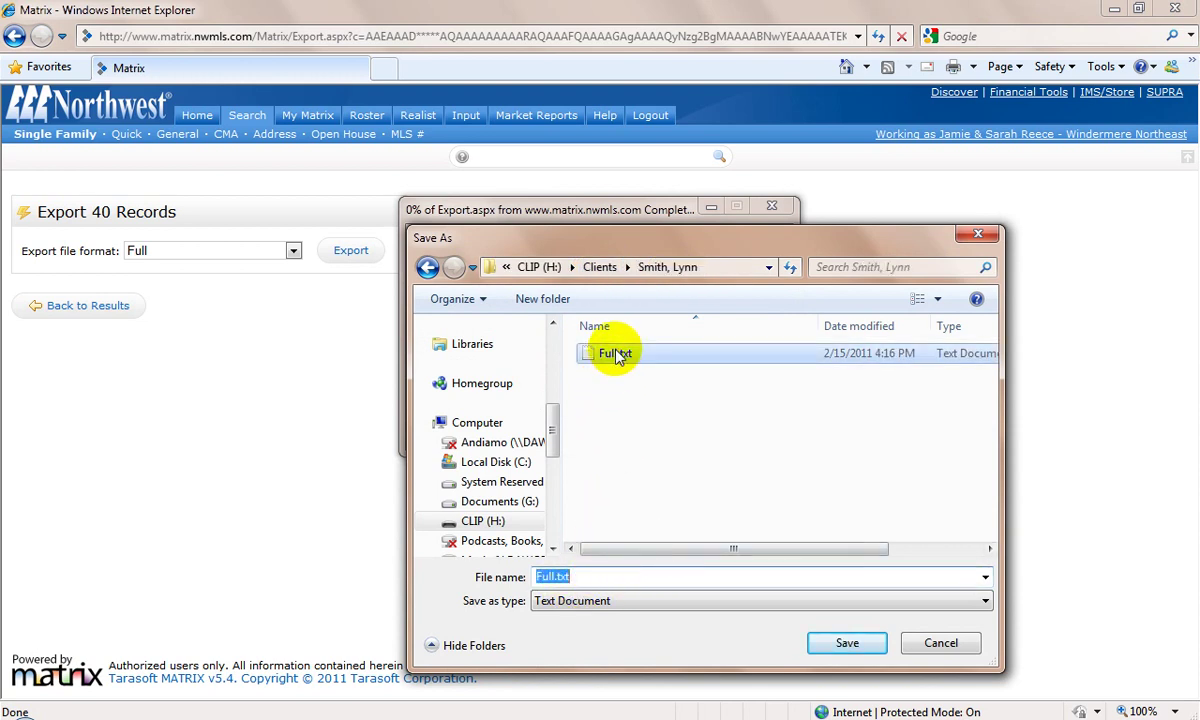
pyautogui.click(866, 650)
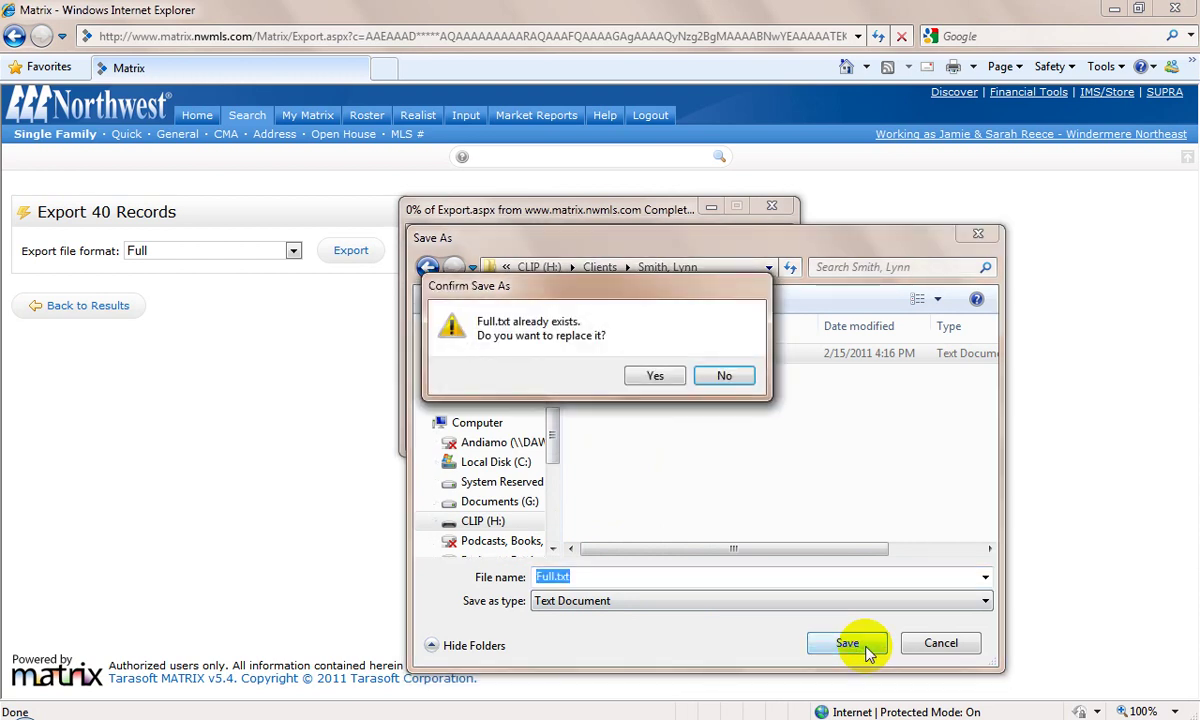
pyautogui.click(657, 386)
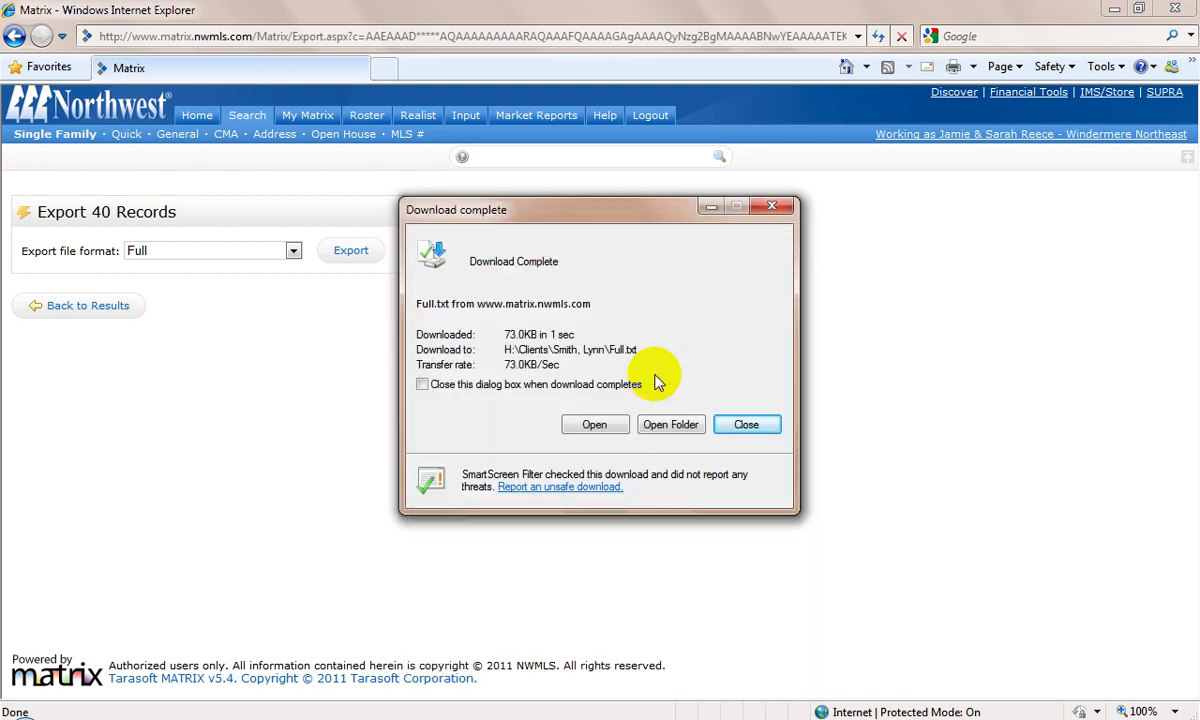
pyautogui.click(745, 425)
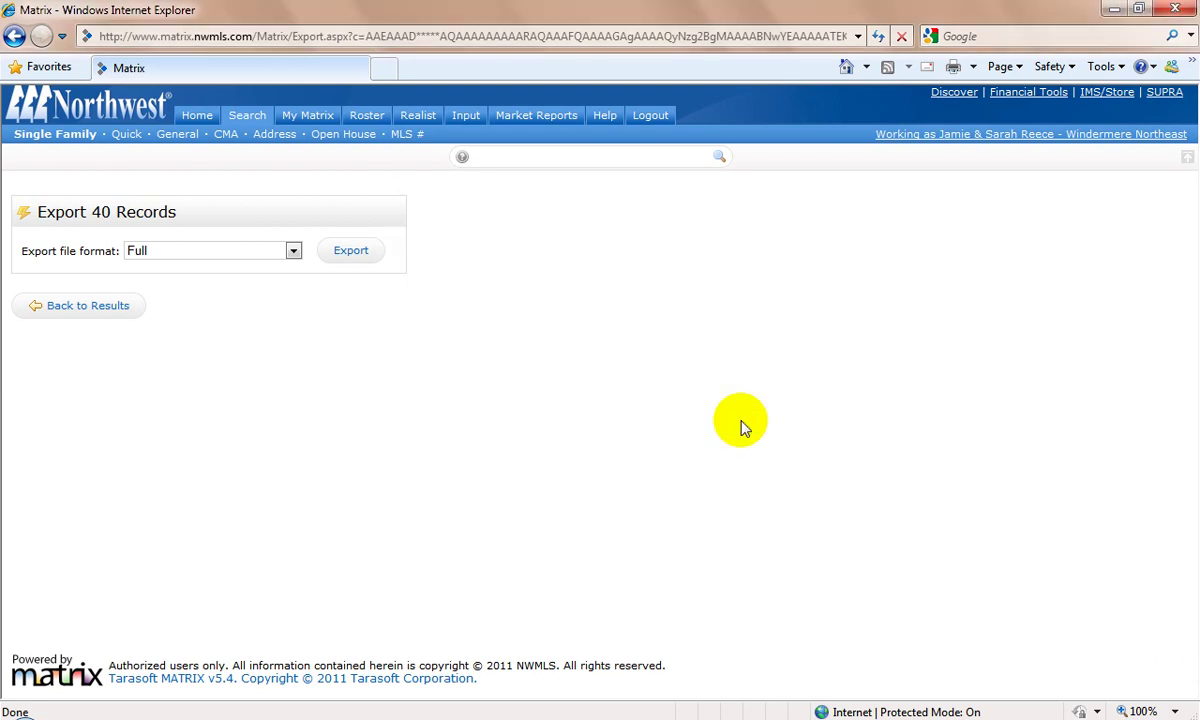
# Step: Switch to the client's folder in Windows Explorer and copy the Market Analysis Charting Tool v1.01.exe file
pyautogui.moveTo(455, 716)
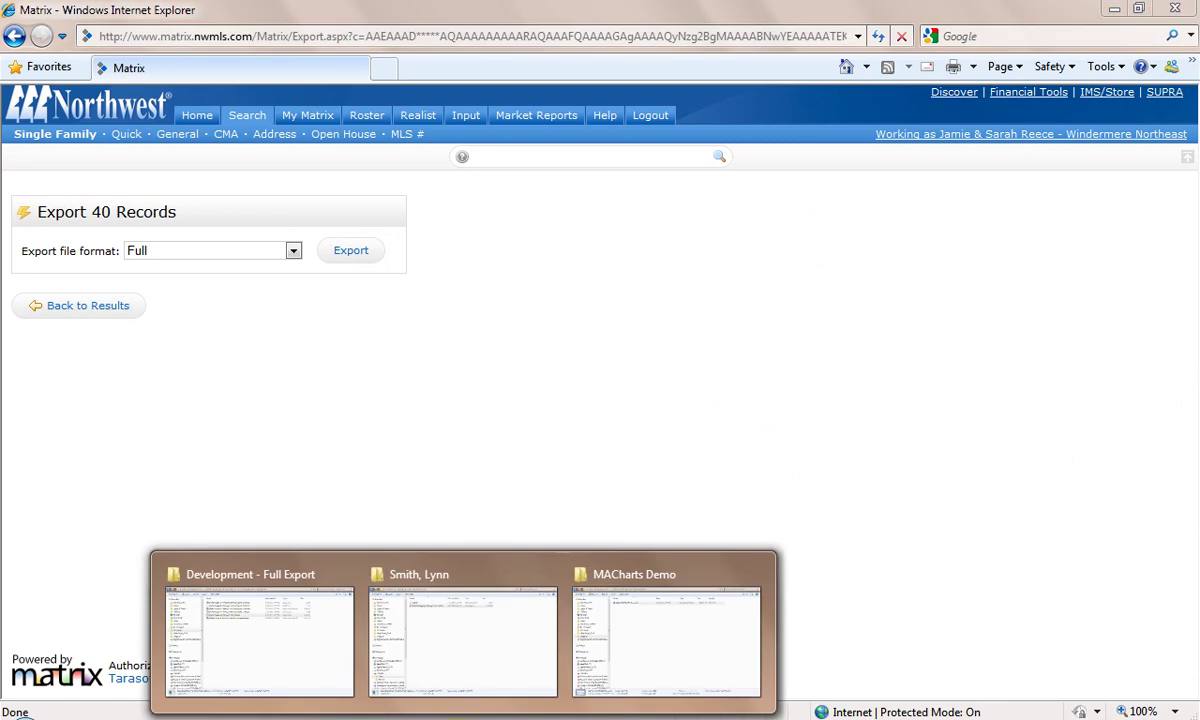
pyautogui.moveTo(509, 643)
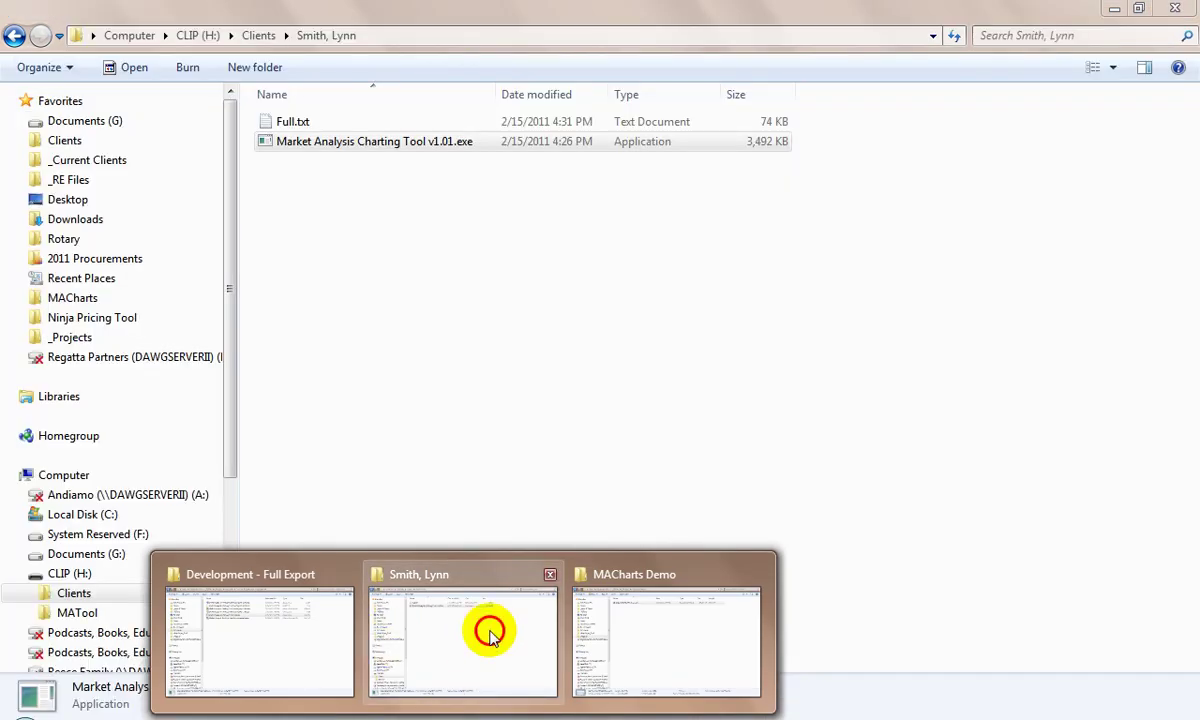
pyautogui.click(470, 588)
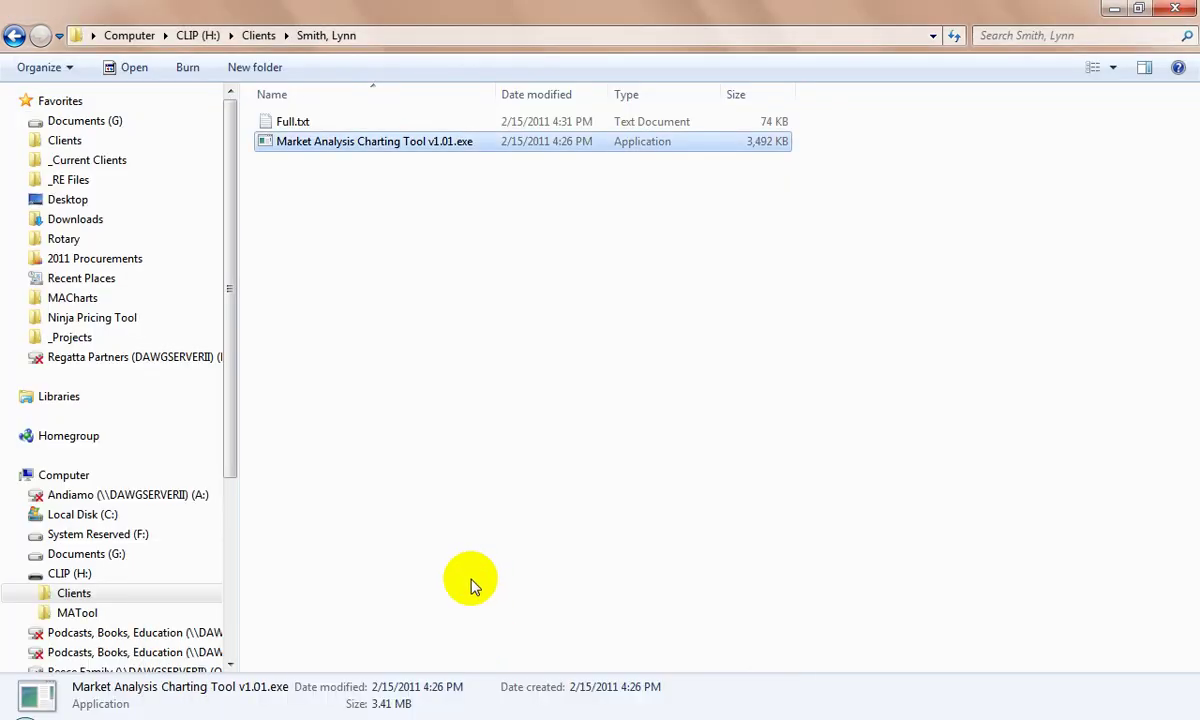
pyautogui.rightClick(349, 145)
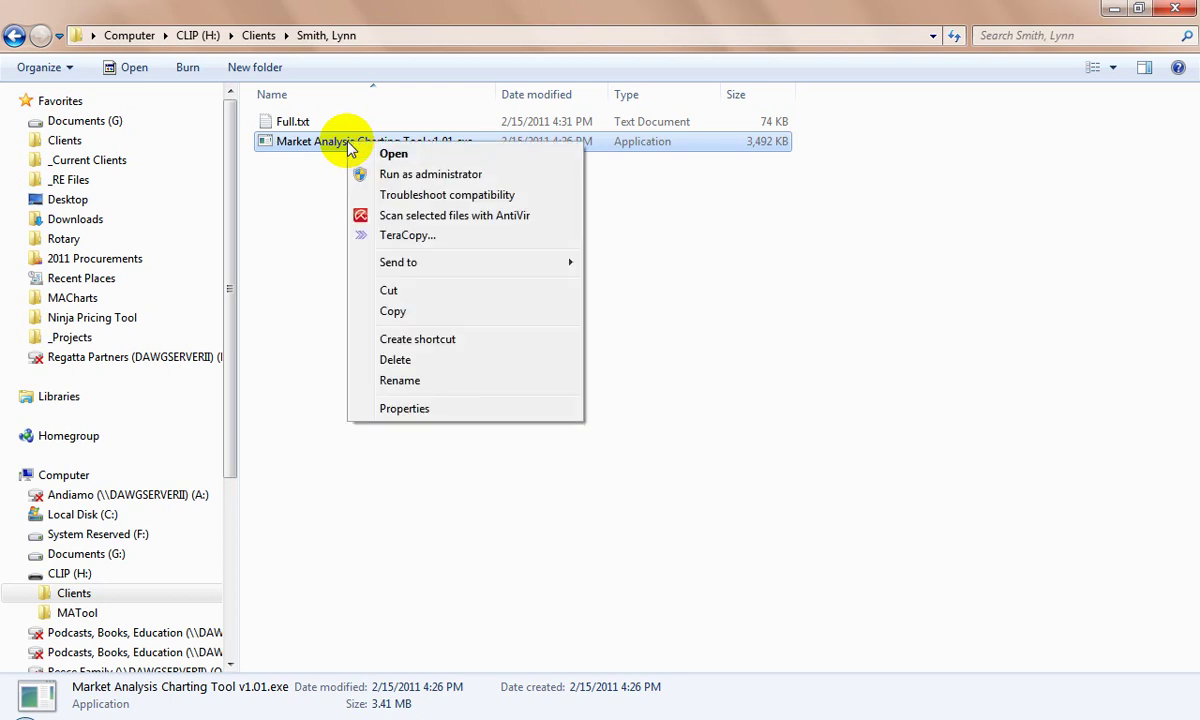
pyautogui.click(388, 314)
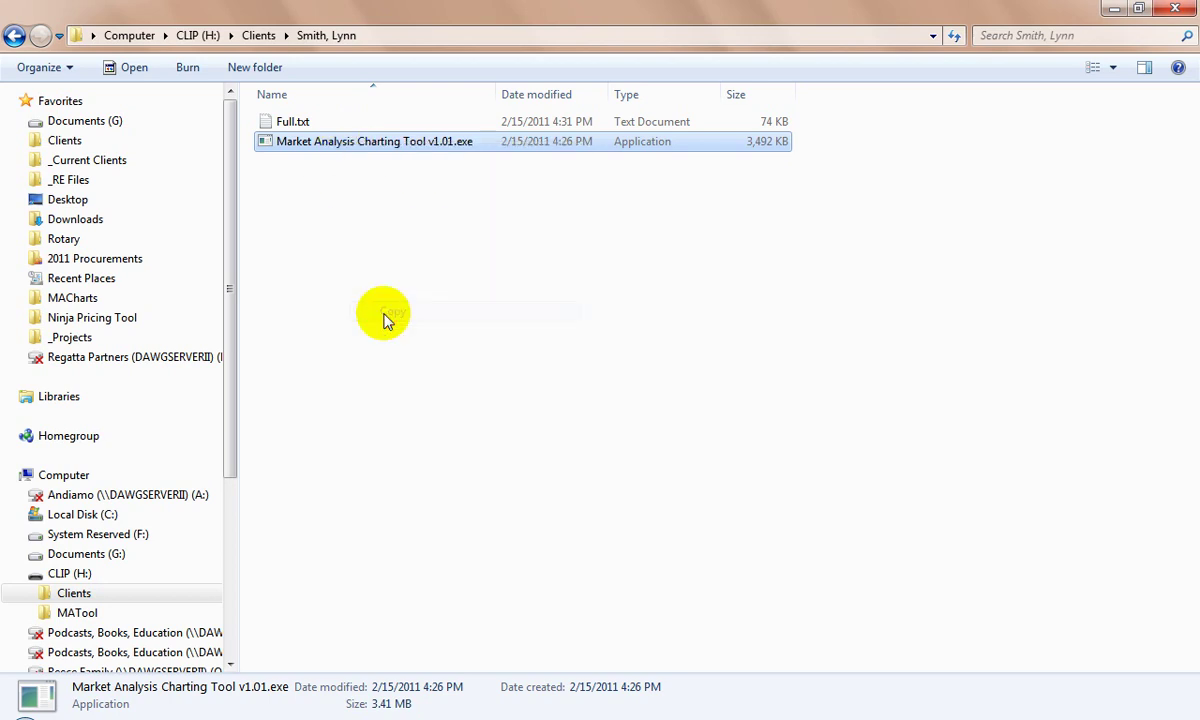
pyautogui.click(315, 176)
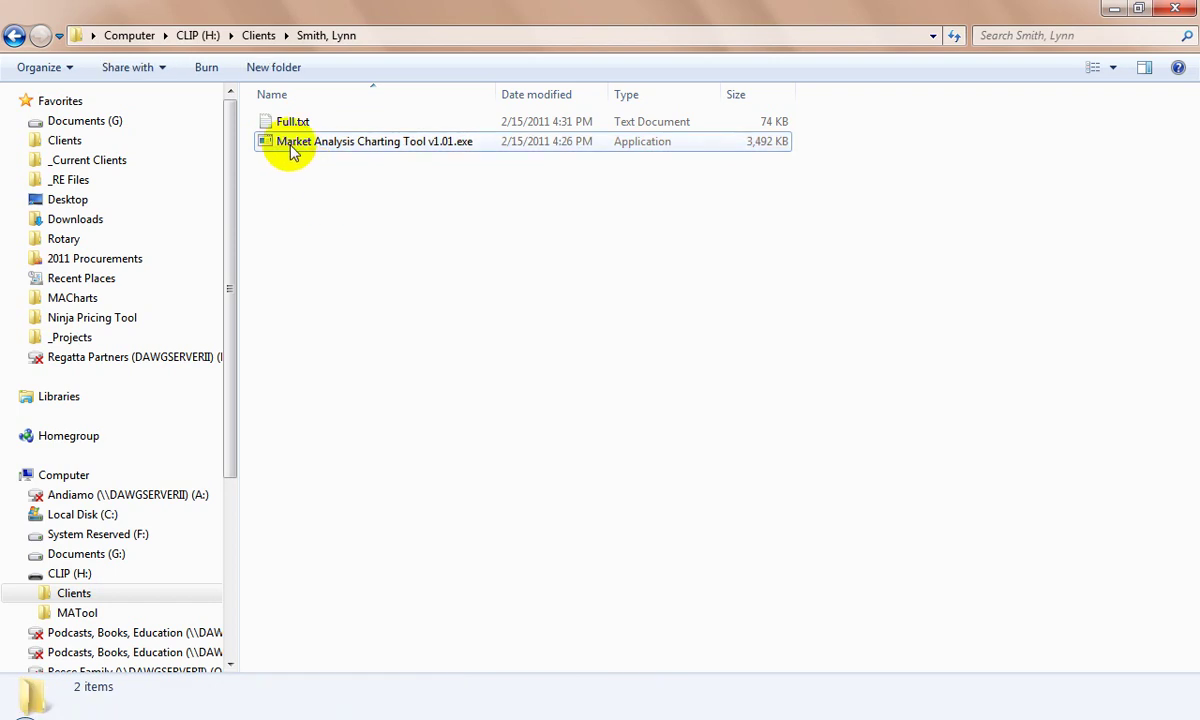
# Step: Rename the Market Analysis Charting Tool v1.01.exe file by adding the client's last name and a hyphen before its name
pyautogui.click(292, 150)
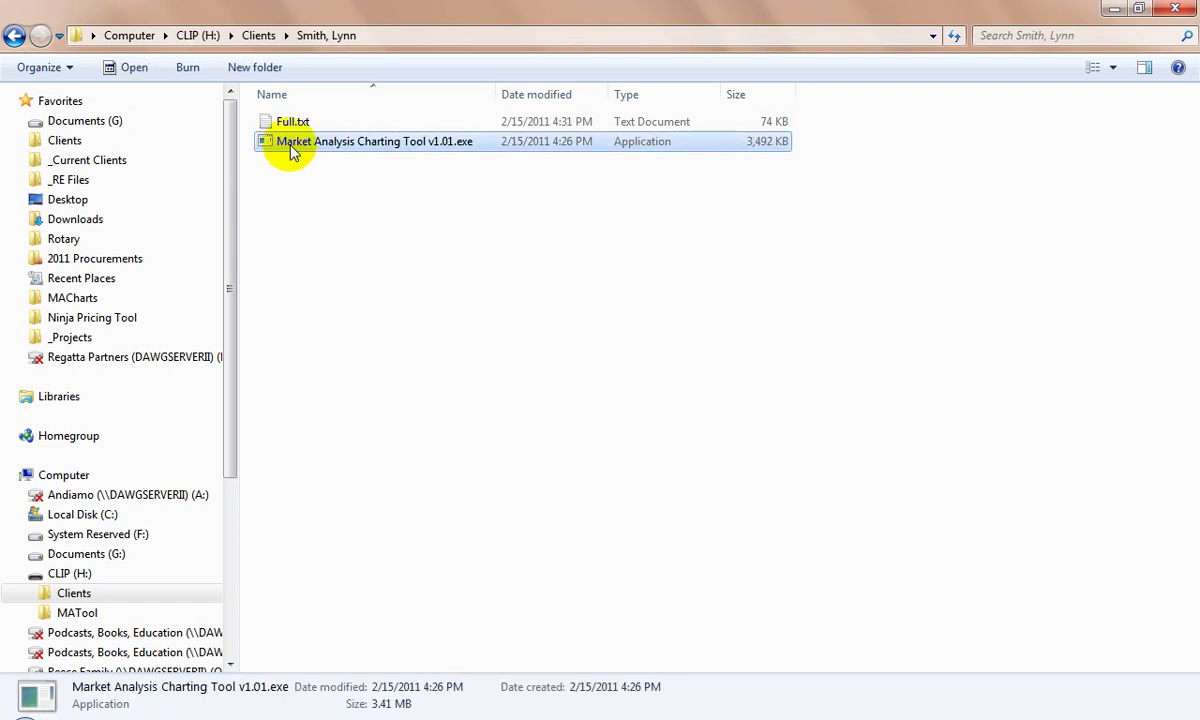
pyautogui.click(292, 150)
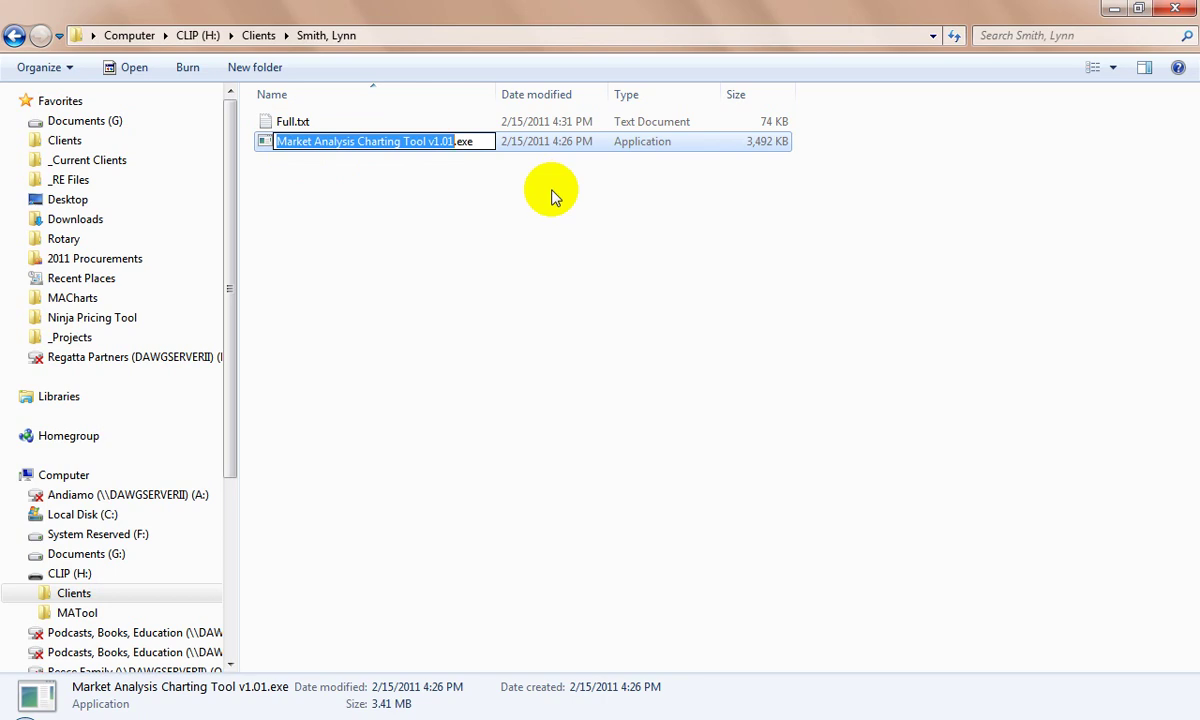
pyautogui.press('Home')
pyautogui.write('SMITH-')
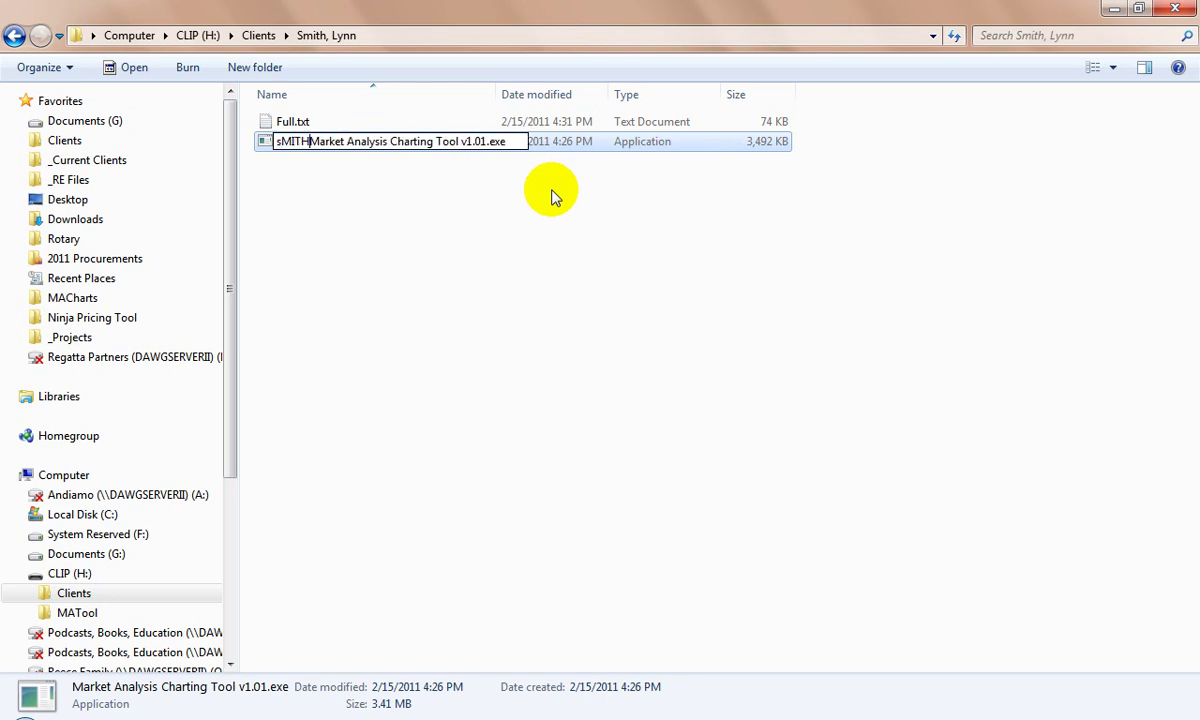
pyautogui.press('BackSpace')
pyautogui.press('BackSpace')
pyautogui.press('BackSpace')
pyautogui.press('BackSpace')
pyautogui.press('BackSpace')
pyautogui.press('BackSpace')
pyautogui.write('s')
pyautogui.press('BackSpace')
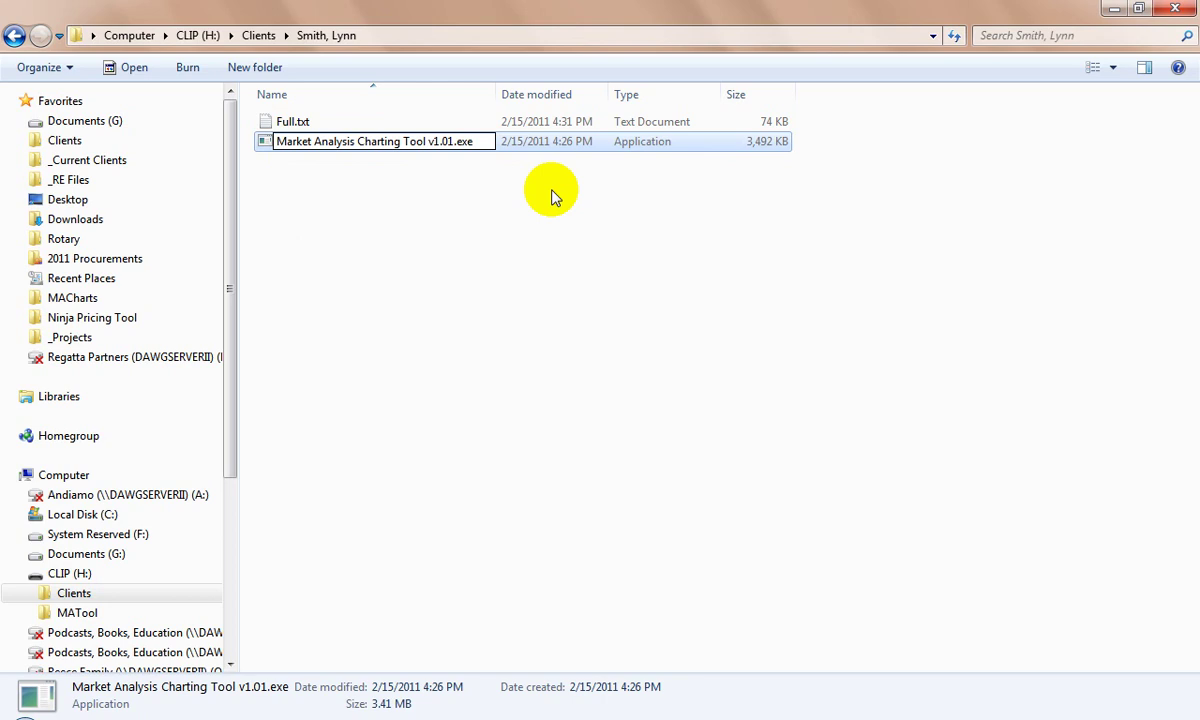
pyautogui.write('Smith -')
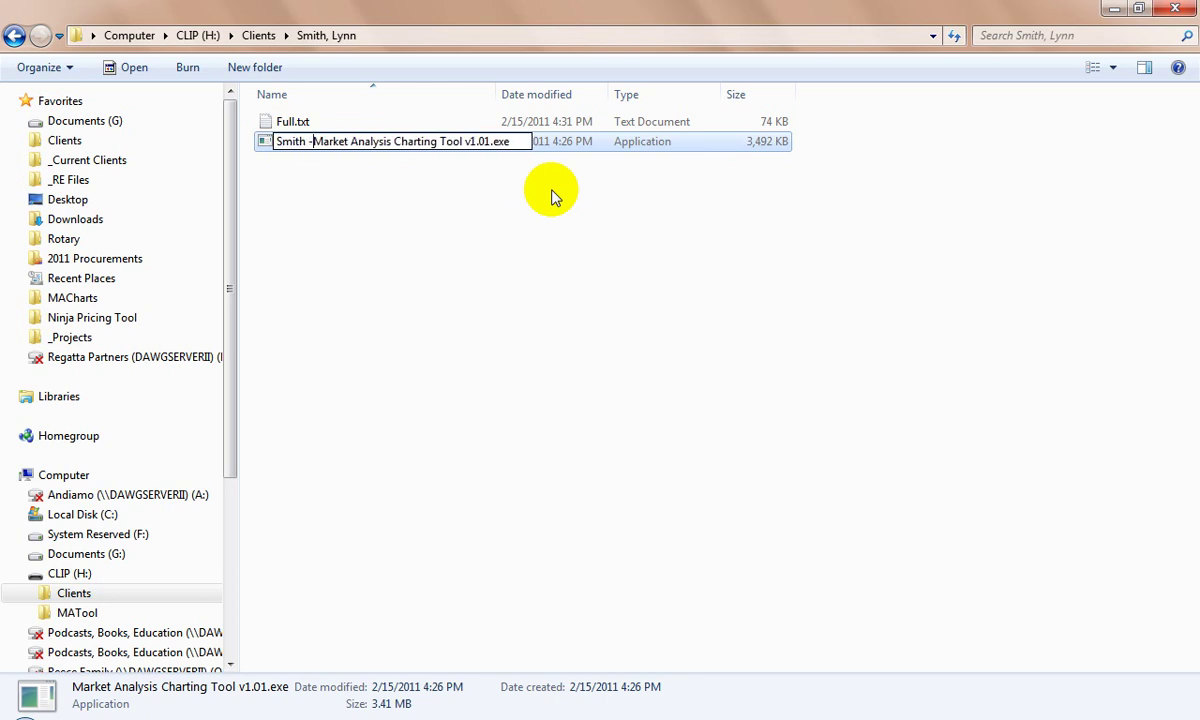
pyautogui.press('Return')
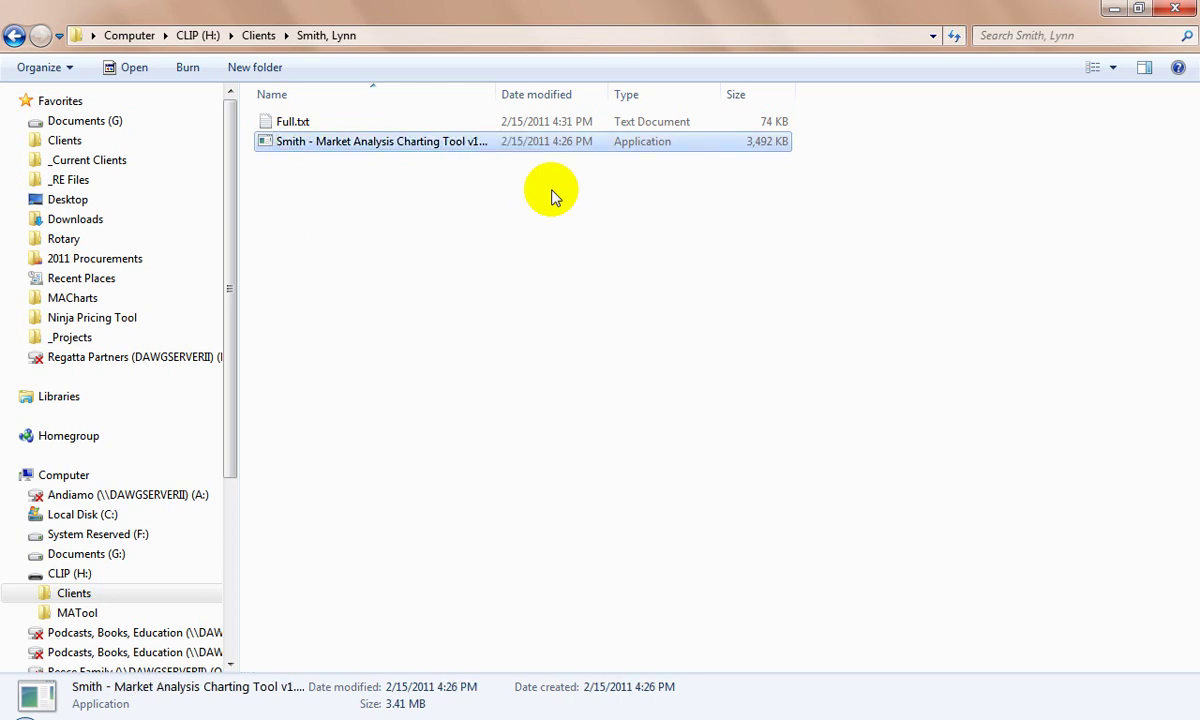
pyautogui.rightClick(362, 143)
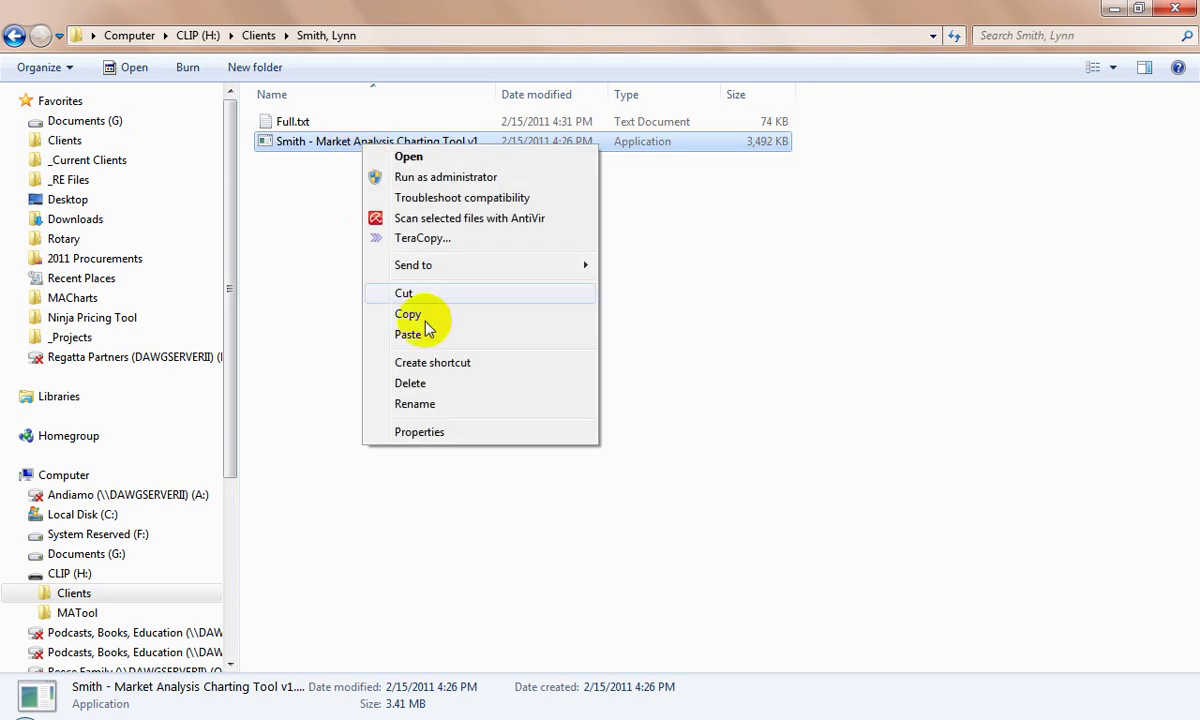
pyautogui.click(418, 404)
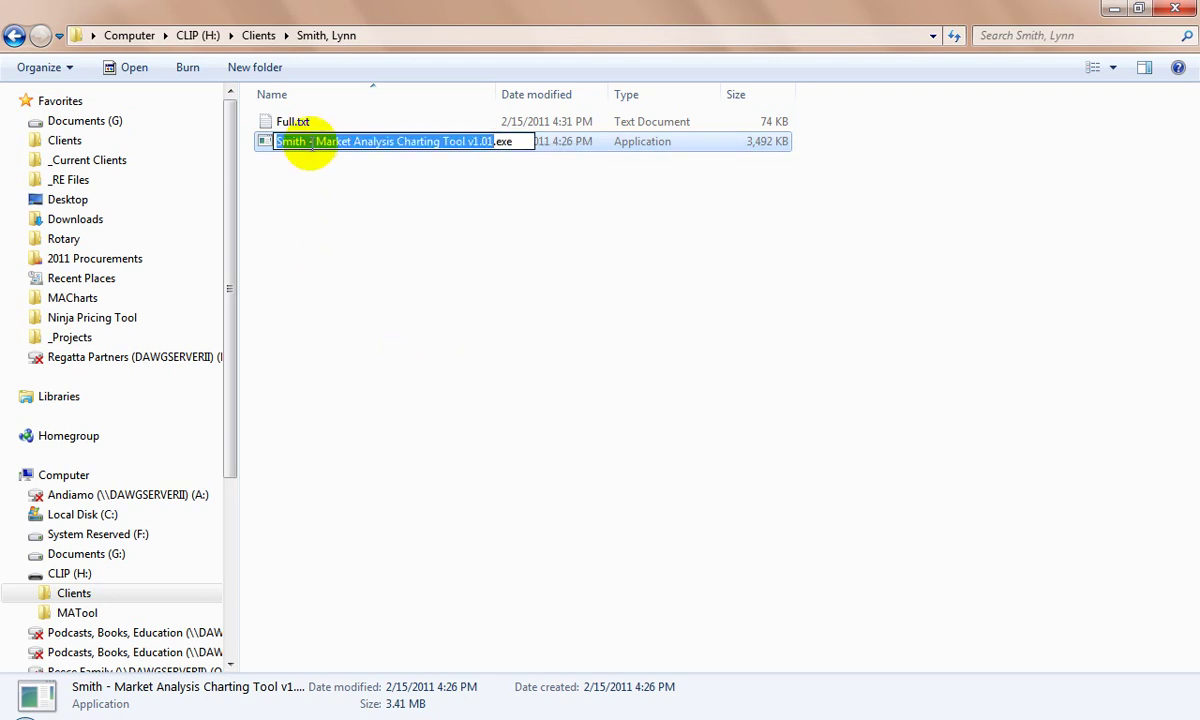
pyautogui.click(307, 266)
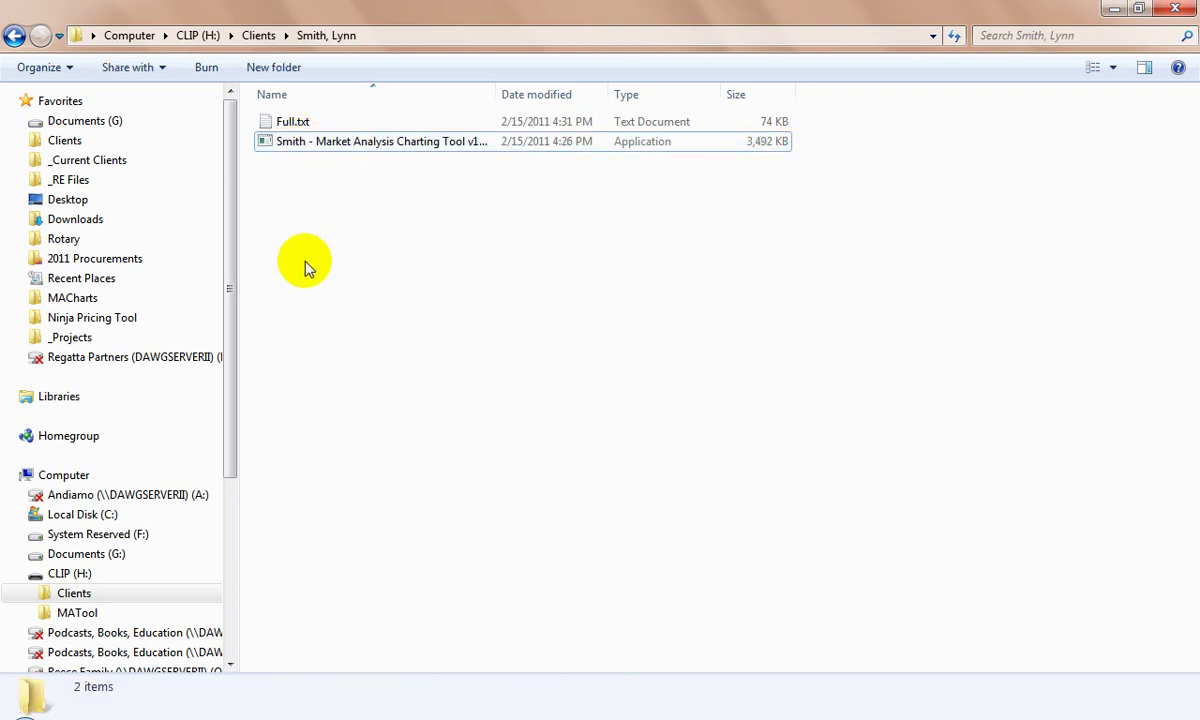
# Step: Launch the renamed Market Analysis Charting Tool and bring its Excel workbook to the front
pyautogui.doubleClick(360, 146)
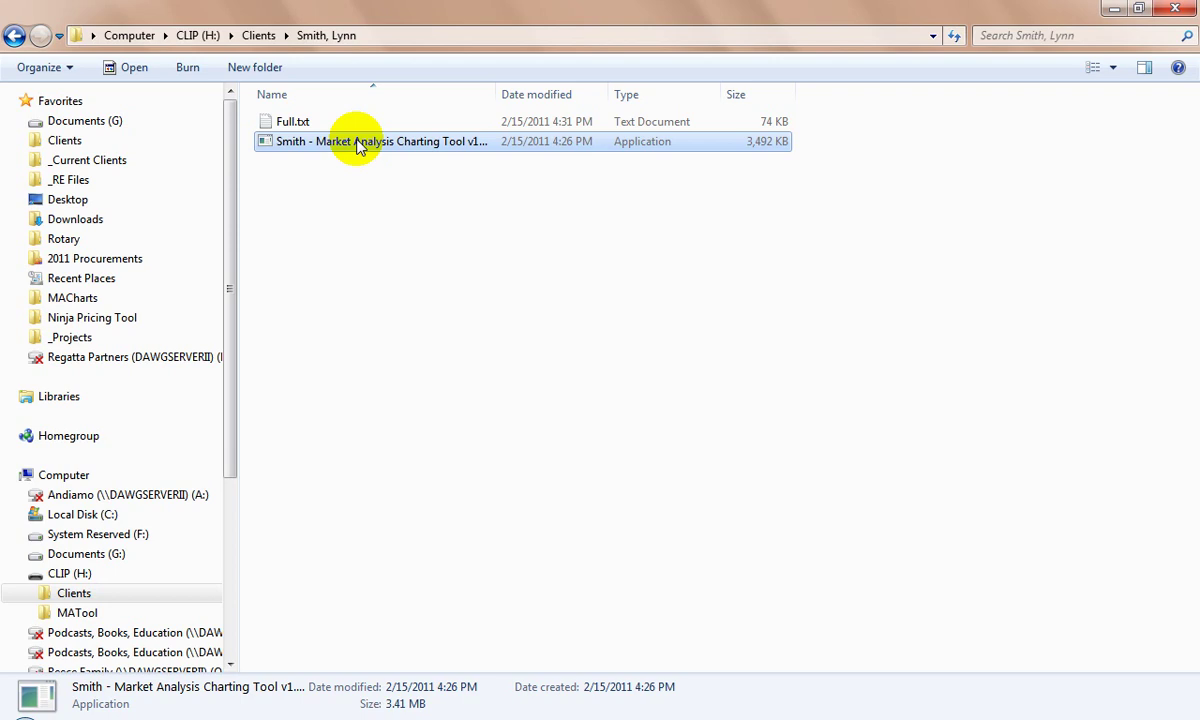
pyautogui.moveTo(262, 712)
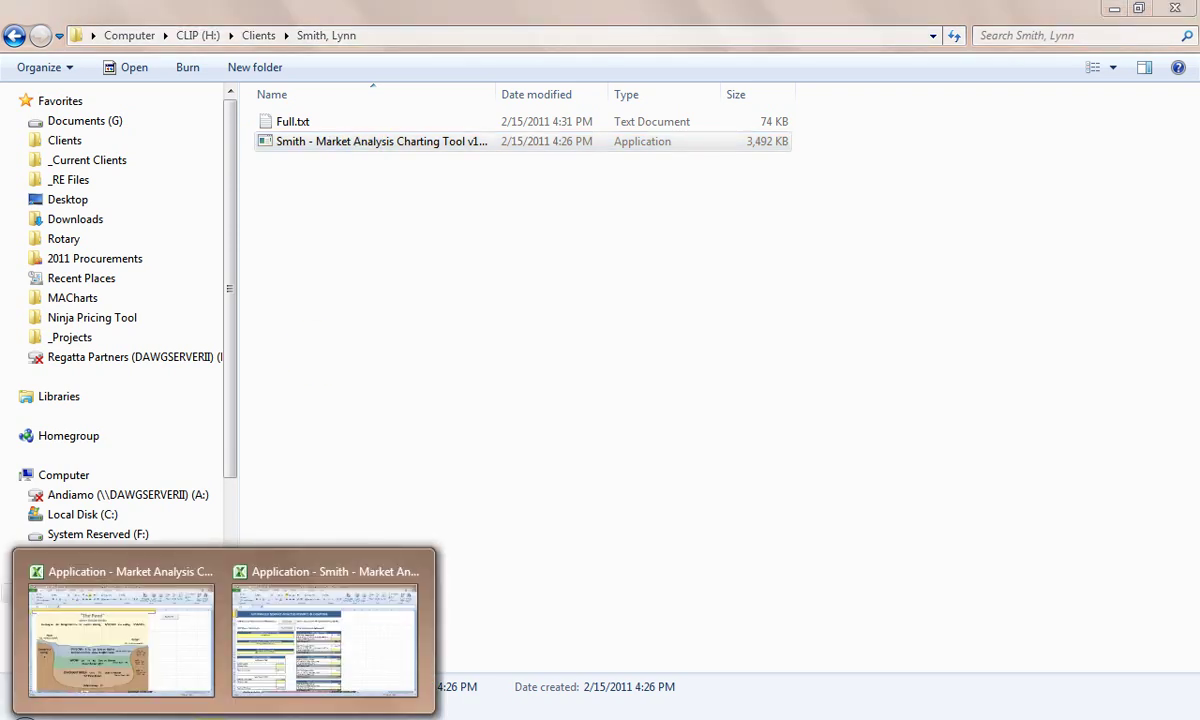
pyautogui.click(255, 580)
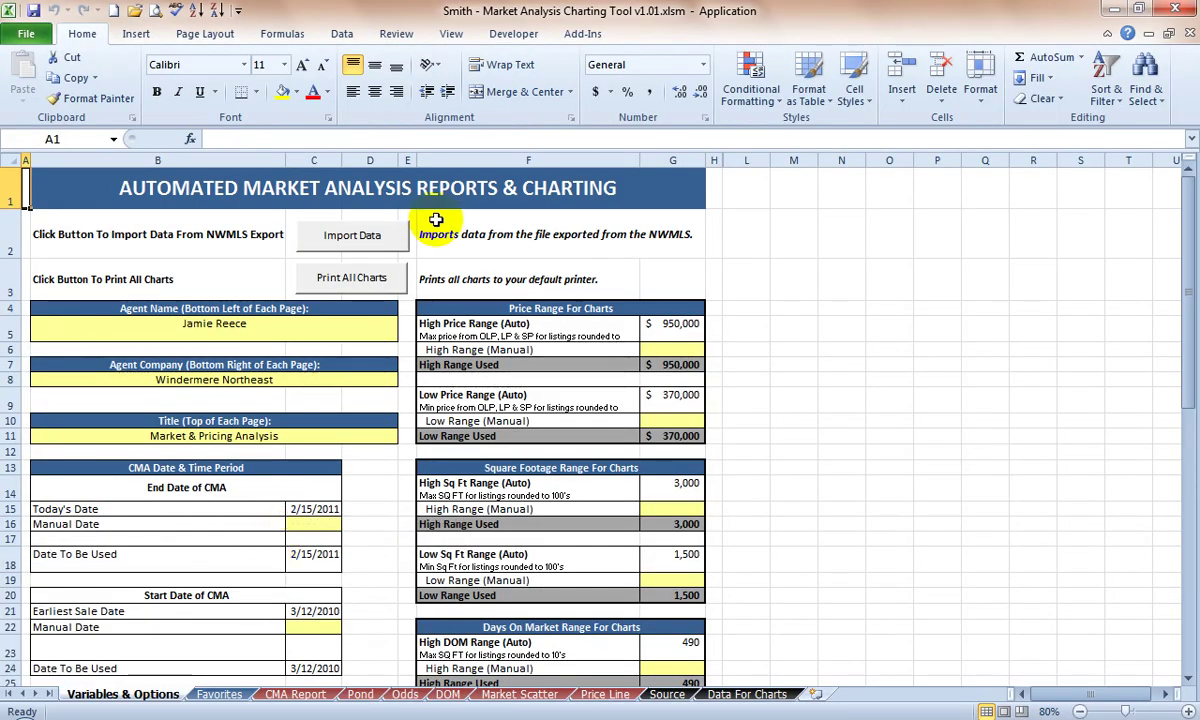
# Step: Import the NWMLS listing data from Full.txt in the client's folder into the charting workbook
pyautogui.click(381, 249)
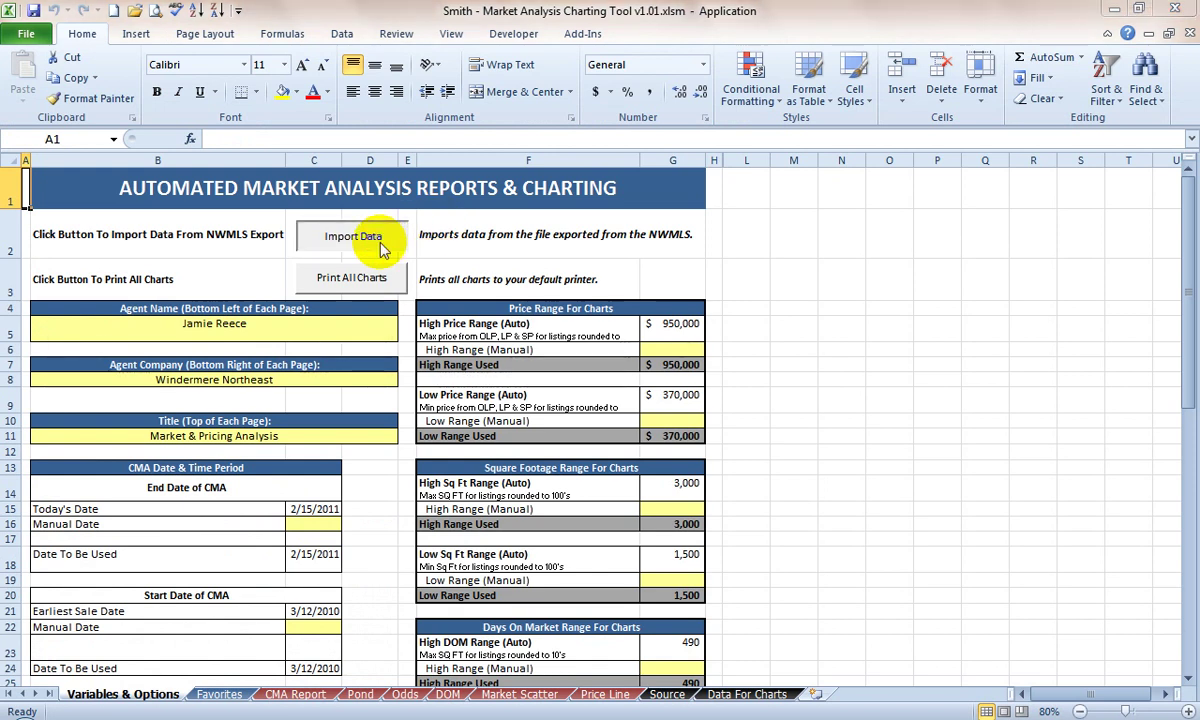
pyautogui.click(214, 131)
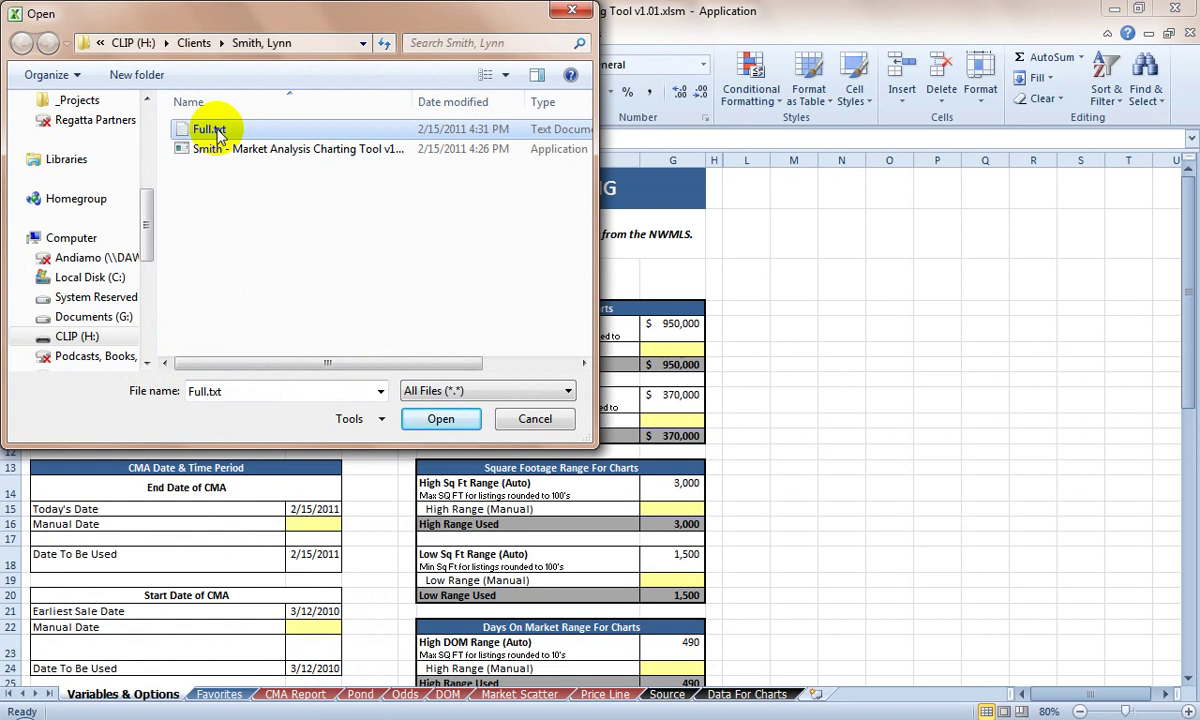
pyautogui.doubleClick(218, 133)
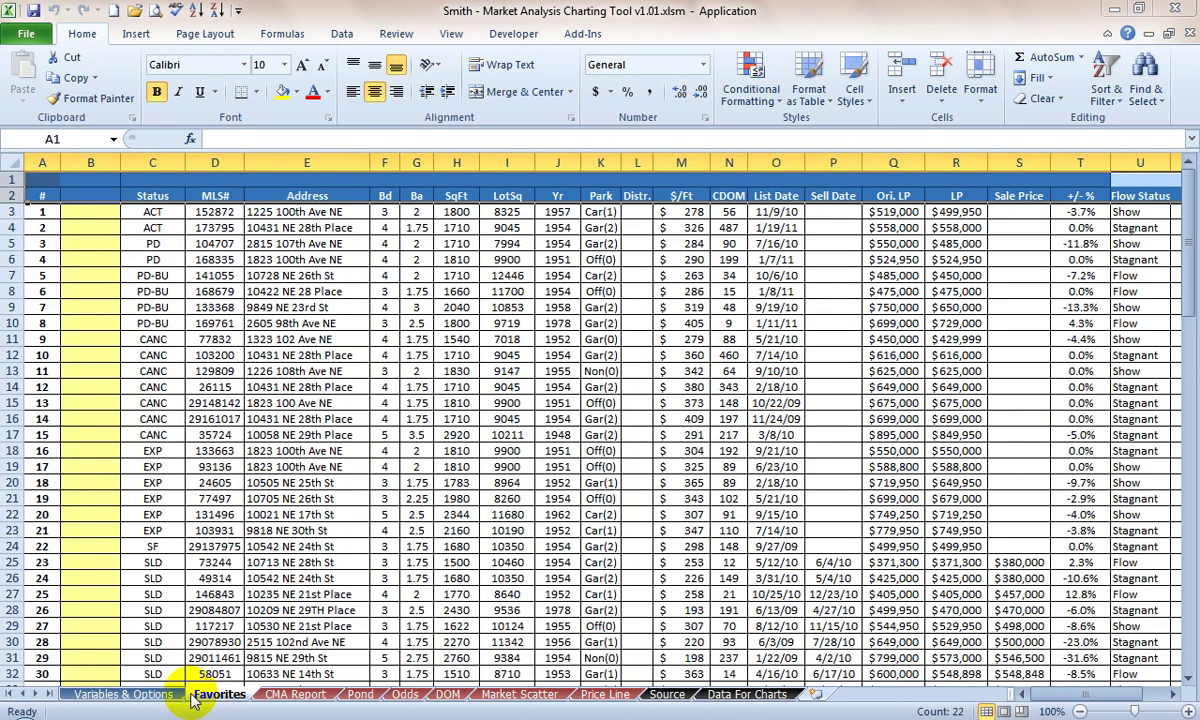
# Step: View the imported listings on the Favorites sheet and return to the Variables & Options sheet
pyautogui.click(205, 695)
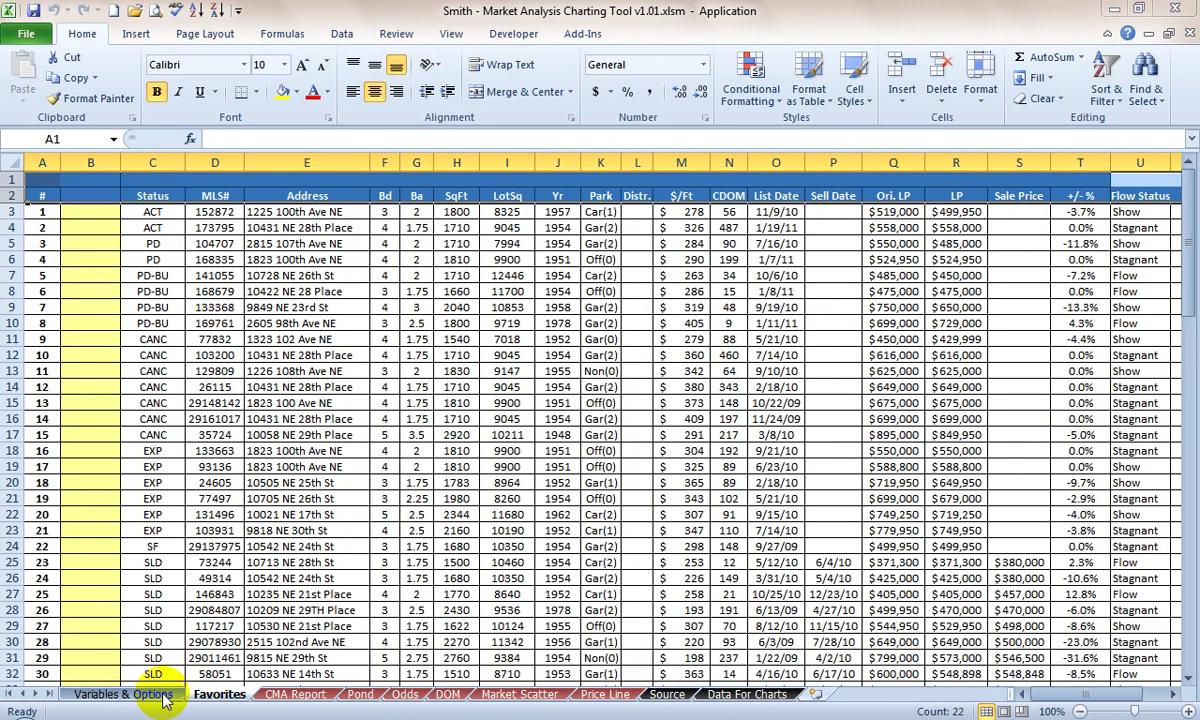
pyautogui.click(163, 697)
pyautogui.click(210, 695)
pyautogui.click(150, 695)
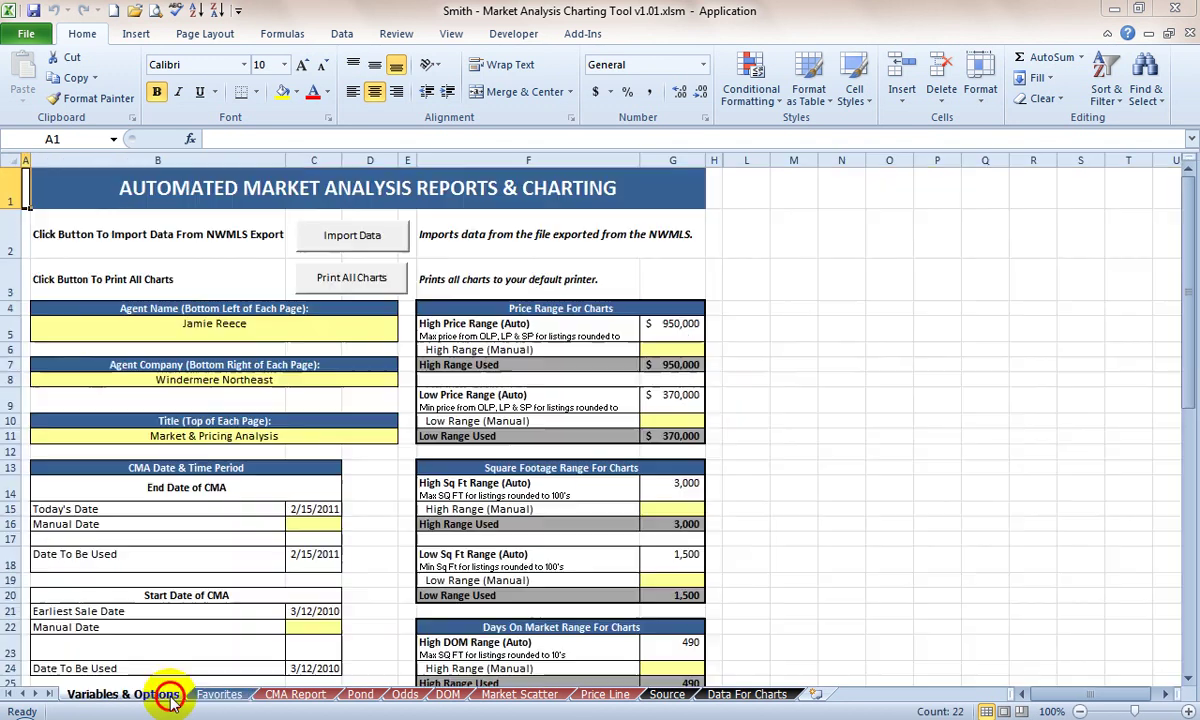